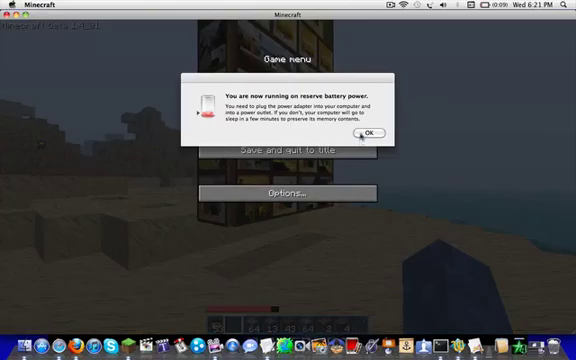
# Dismiss the battery warning and cycle paintings on the dirt wall until the large cake painting hangs
pyautogui.click(368, 133)
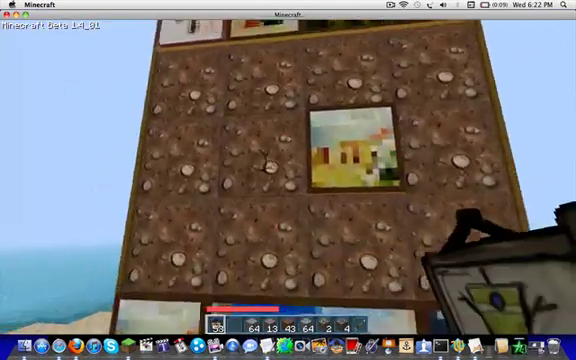
pyautogui.click(290, 160)
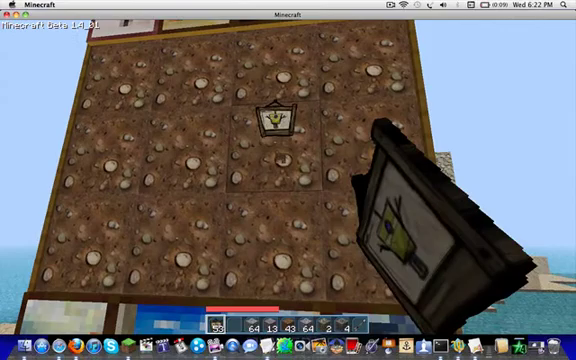
pyautogui.rightClick(290, 160)
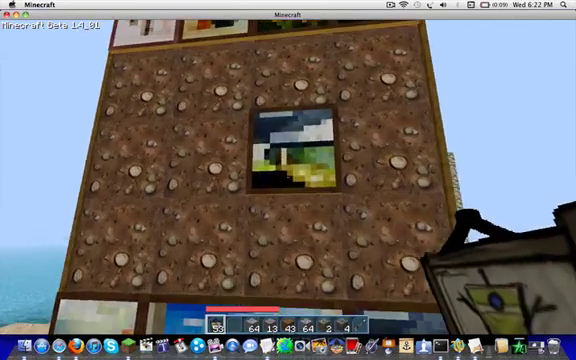
pyautogui.click(288, 160)
pyautogui.rightClick(288, 160)
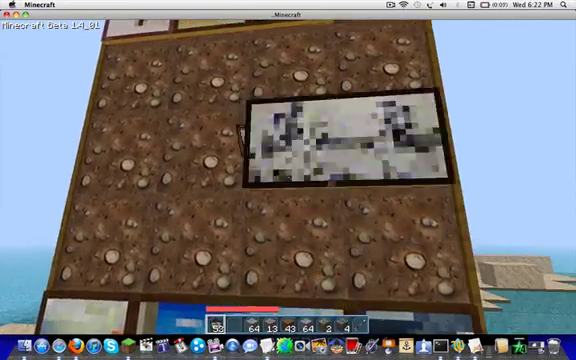
pyautogui.click(288, 160)
pyautogui.rightClick(288, 160)
pyautogui.click(288, 160)
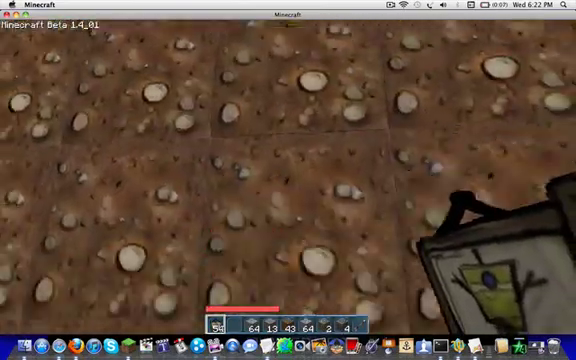
pyautogui.rightClick(288, 160)
# Hang further paintings lower on the dirt wall, ending with the salad painting
pyautogui.rightClick(288, 180)
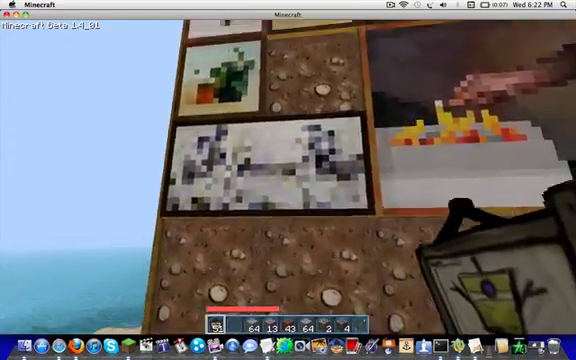
pyautogui.rightClick(288, 180)
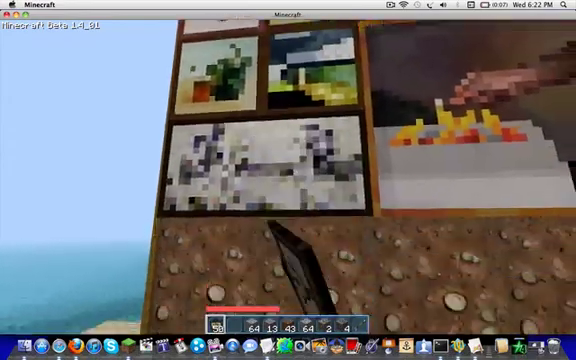
pyautogui.rightClick(288, 180)
pyautogui.rightClick(288, 180)
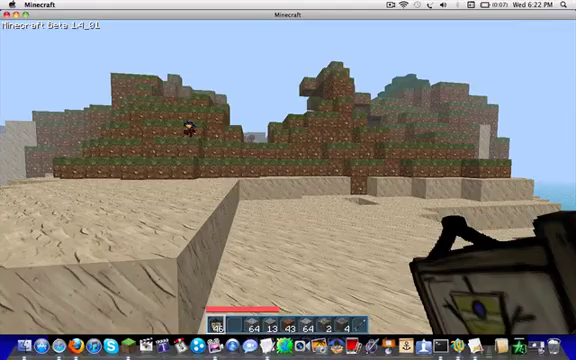
# Place a cobblestone block from hotbar slot 2 on the hill and bring up the game menu
pyautogui.press('2')
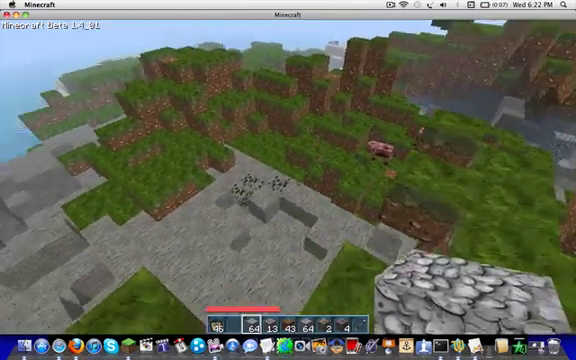
pyautogui.rightClick(288, 180)
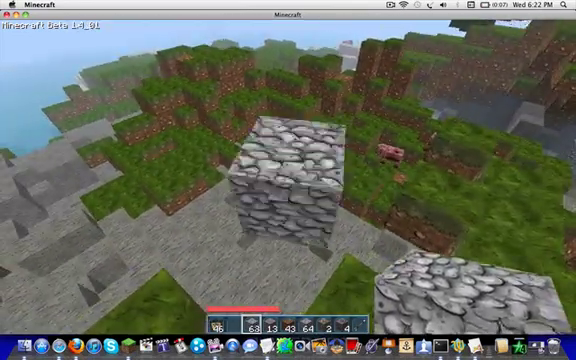
pyautogui.press('Escape')
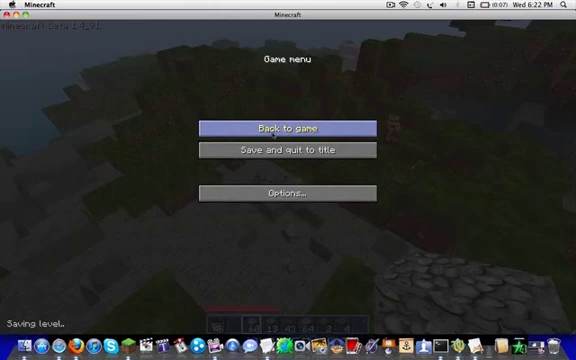
# Save and quit to title, then bring the Minecraft Patcher window in front of the mcpatcher folder
pyautogui.click(288, 150)
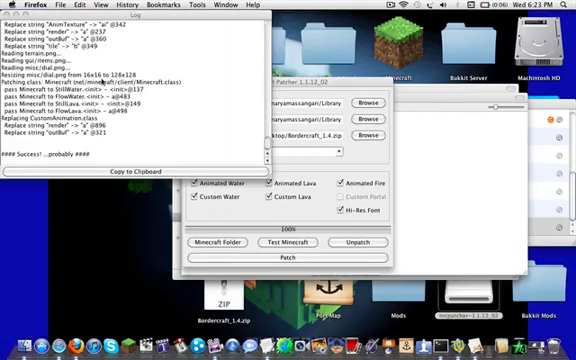
pyautogui.click(300, 150)
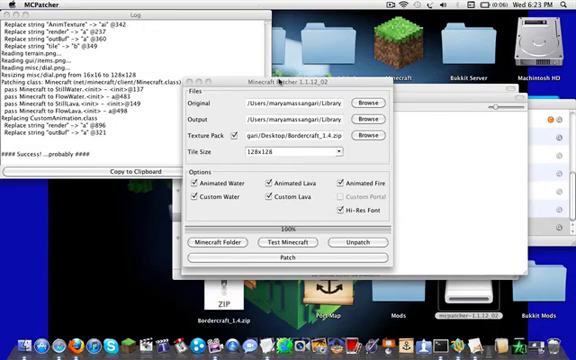
pyautogui.click(190, 82)
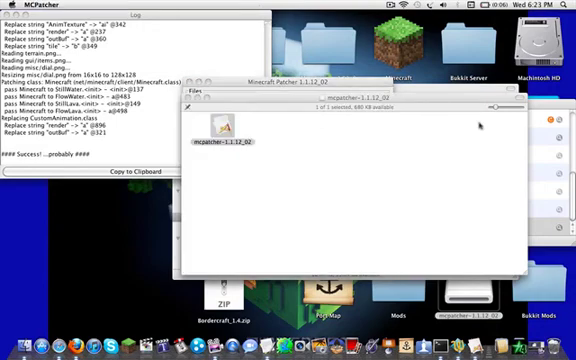
pyautogui.click(340, 97)
pyautogui.click(270, 82)
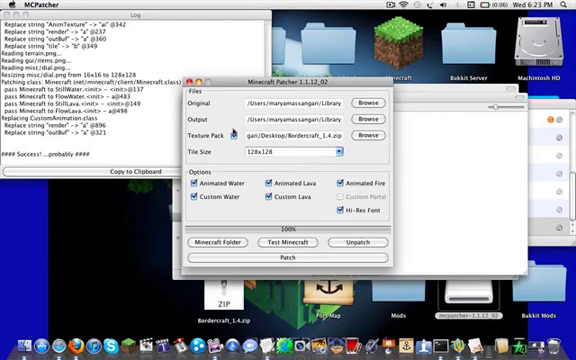
# Re-enable the custom texture pack option and look at the file chooser once
pyautogui.click(234, 135)
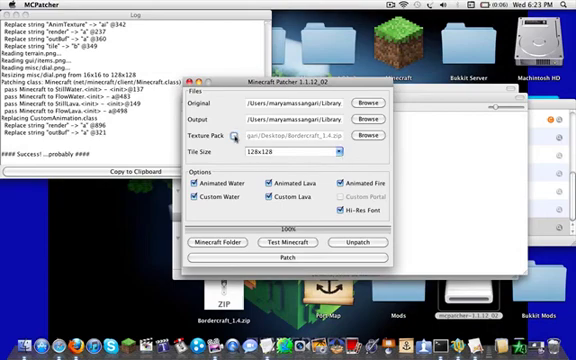
pyautogui.click(235, 136)
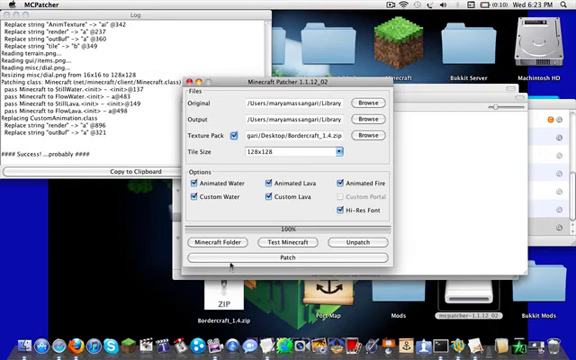
pyautogui.click(377, 137)
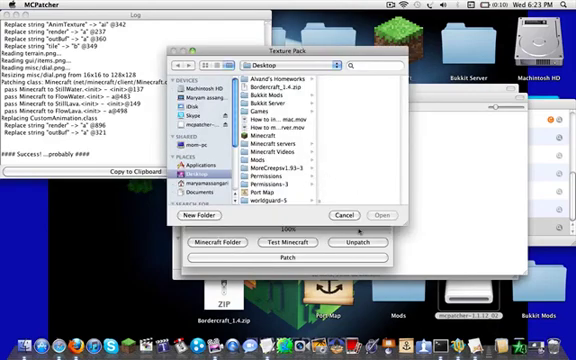
pyautogui.click(344, 216)
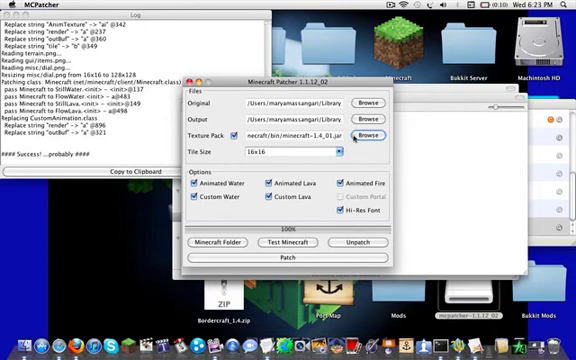
# Load Bordercraft_1.4.zip from the Desktop as the texture pack
pyautogui.click(367, 136)
pyautogui.click(268, 88)
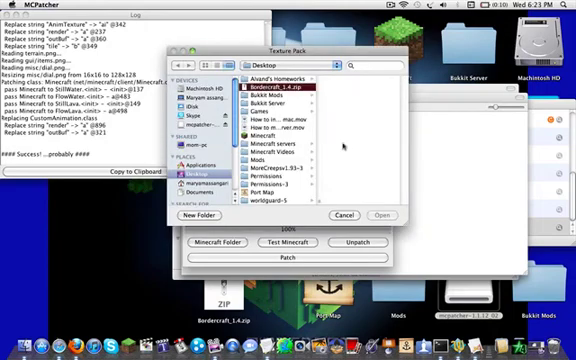
pyautogui.click(381, 215)
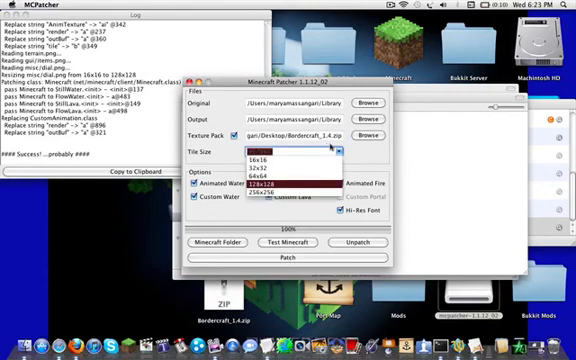
# Patch Minecraft at 128x128 tile size, accepting the animation warning, and close the log
pyautogui.click(339, 152)
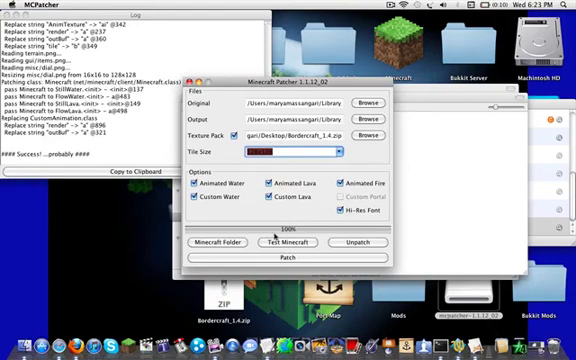
pyautogui.click(277, 259)
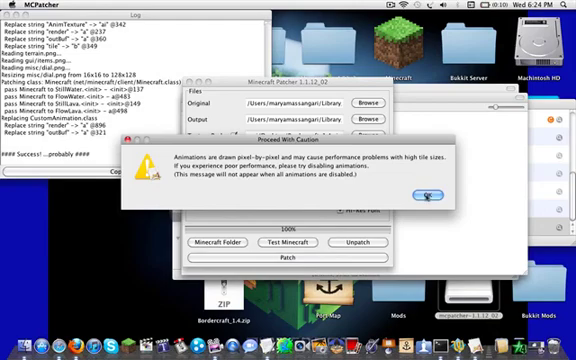
pyautogui.click(424, 196)
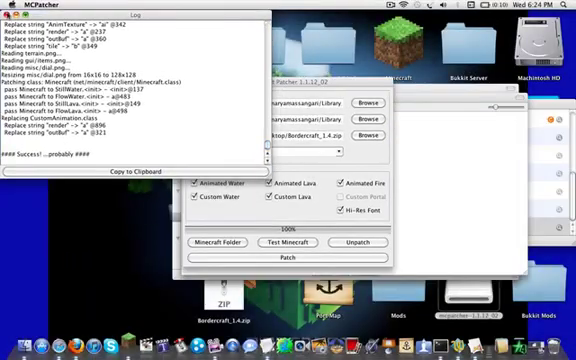
pyautogui.click(6, 14)
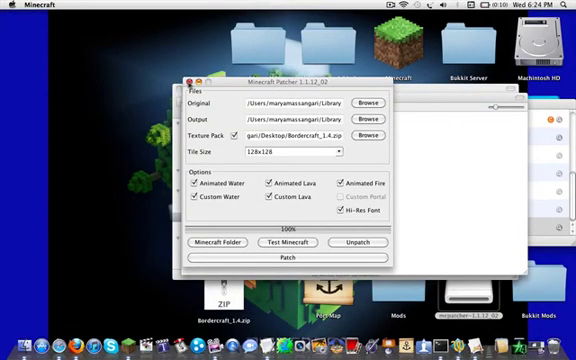
pyautogui.click(188, 83)
# Close the leftover Finder and Downloads windows, then launch Minecraft and log in
pyautogui.click(185, 96)
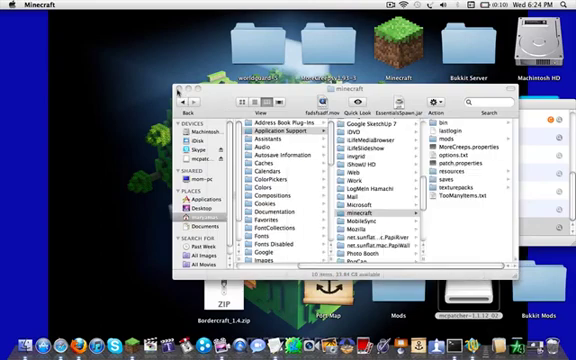
pyautogui.click(181, 91)
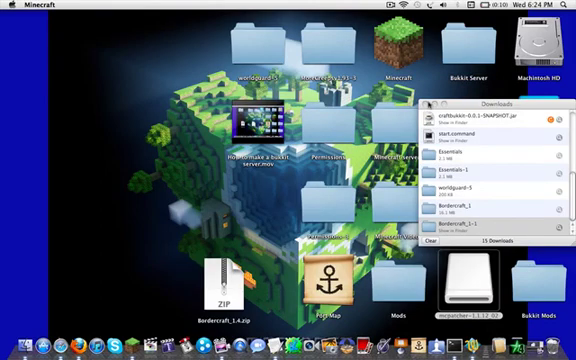
pyautogui.click(430, 104)
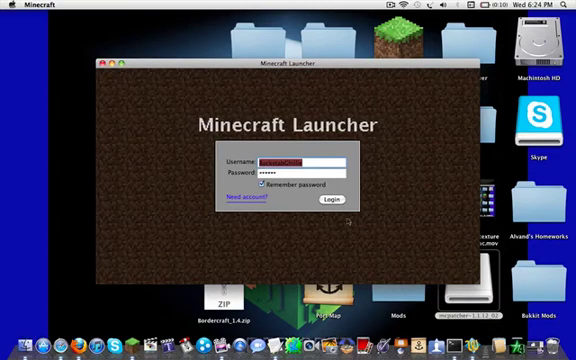
pyautogui.click(333, 199)
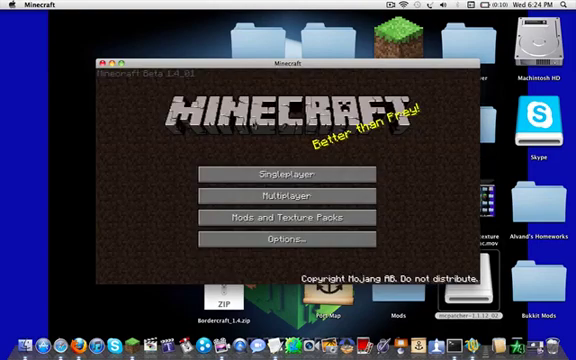
# Browse the installed texture pack list and leave it
pyautogui.click(262, 172)
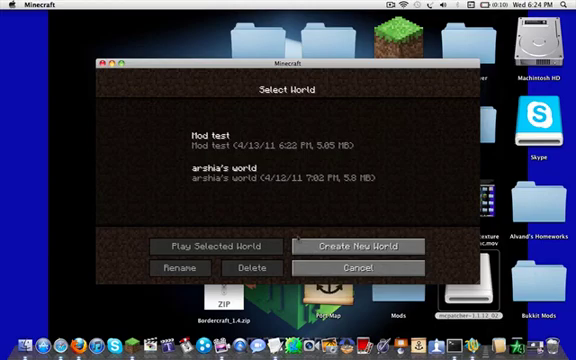
pyautogui.click(330, 267)
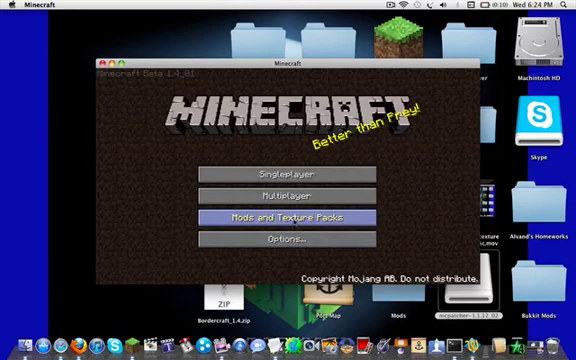
pyautogui.click(287, 217)
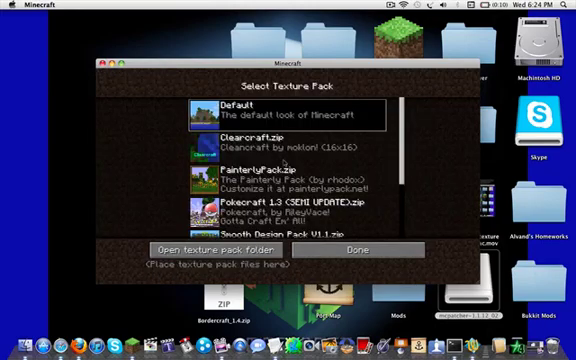
pyautogui.scroll(-3, 300, 170)
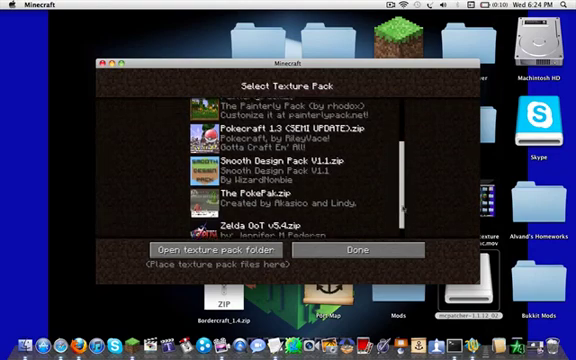
pyautogui.scroll(-1, 300, 170)
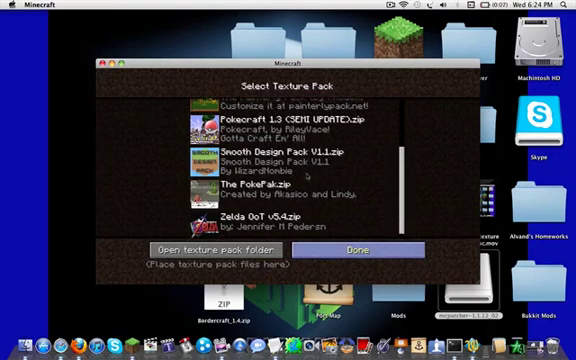
pyautogui.press('Escape')
# Choose the Mod test world in the singleplayer list
pyautogui.click(306, 175)
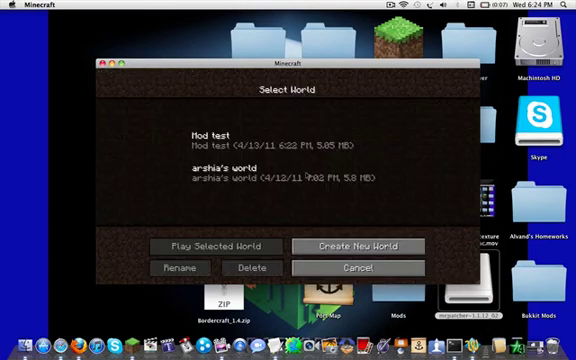
pyautogui.click(283, 150)
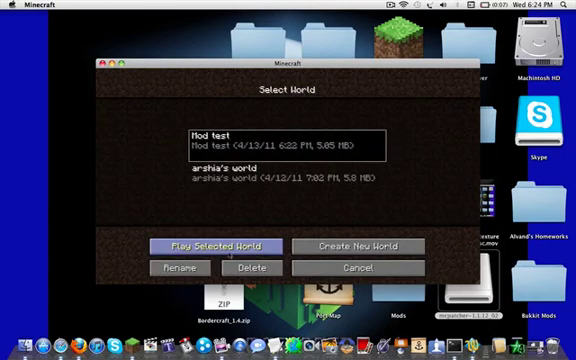
# Play the Mod test world, switch to fullscreen and resume gameplay
pyautogui.click(215, 246)
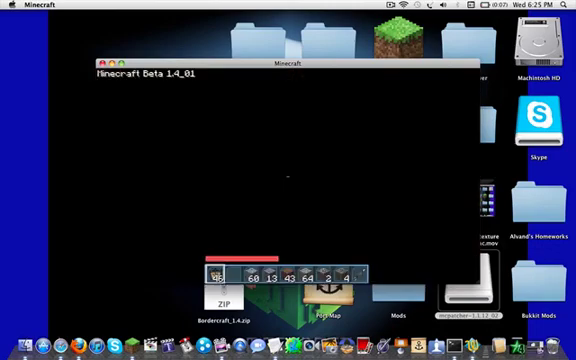
pyautogui.press('Escape')
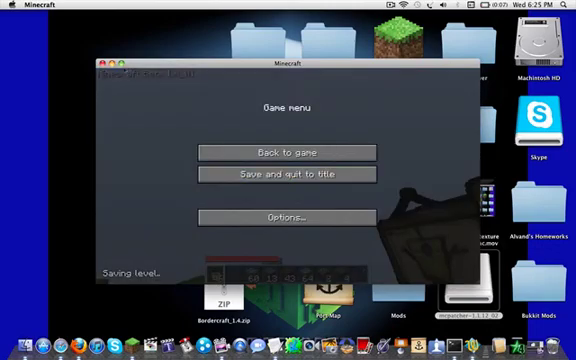
pyautogui.press('F11')
pyautogui.click(208, 124)
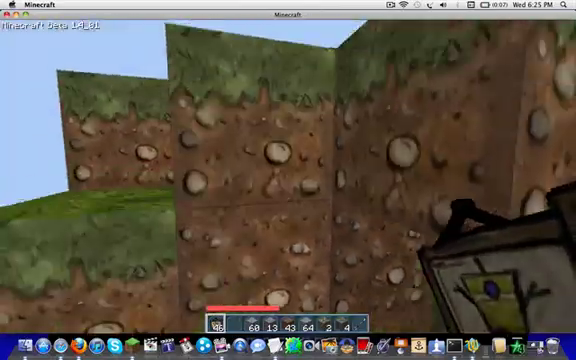
# Hang and break a painting on the dirt wall, then hit a pig twice
pyautogui.rightClick(288, 180)
pyautogui.click(288, 180)
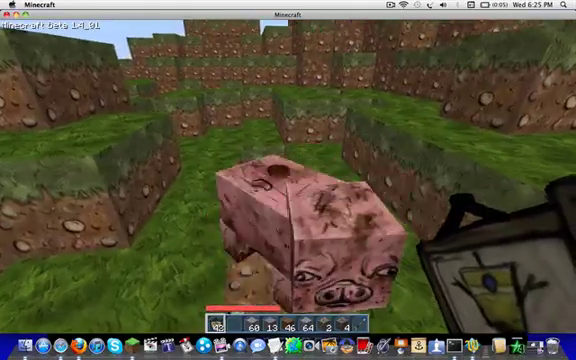
pyautogui.click(300, 230)
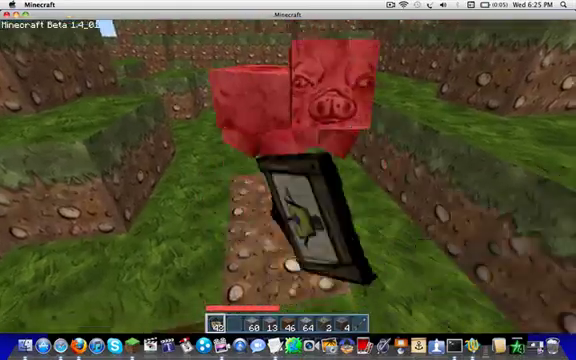
pyautogui.click(288, 180)
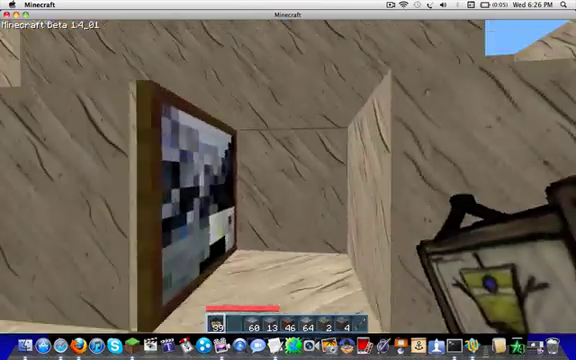
# Hang four paintings on the sandstone walls and blocks by the shore
pyautogui.rightClick(288, 180)
pyautogui.scroll(-1, 288, 180)
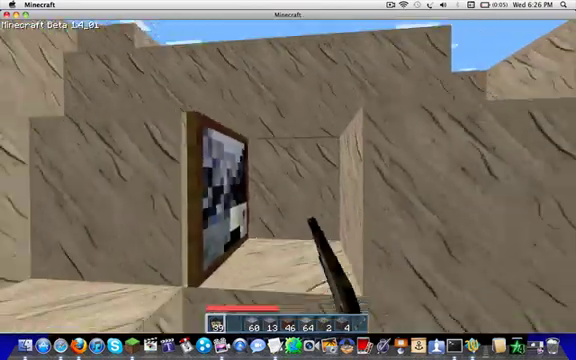
pyautogui.scroll(1, 288, 180)
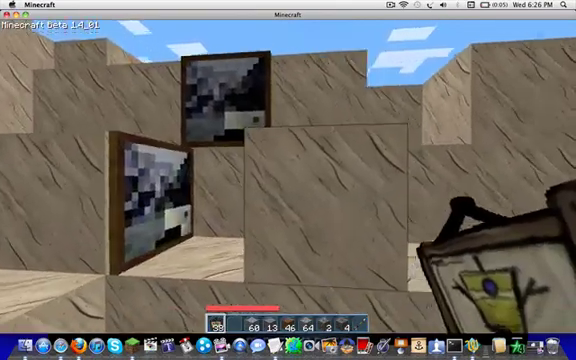
pyautogui.rightClick(288, 180)
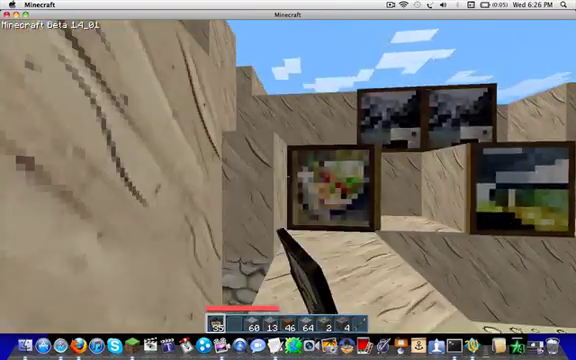
pyautogui.scroll(-1, 288, 180)
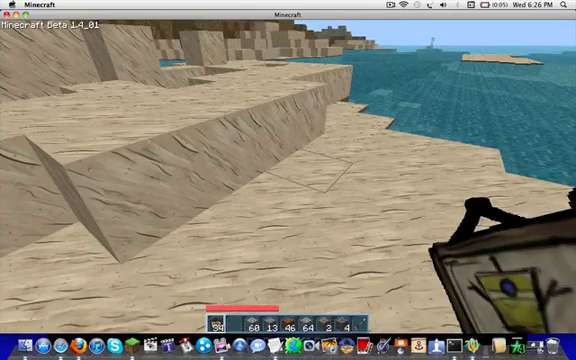
pyautogui.rightClick(288, 180)
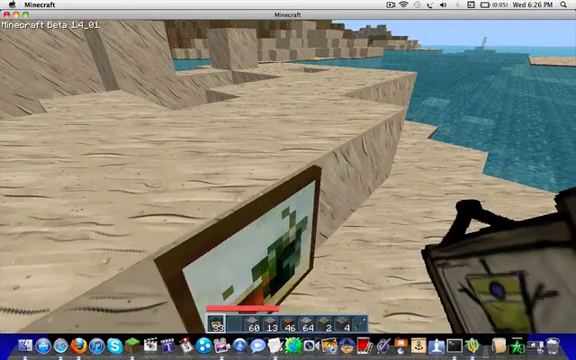
pyautogui.rightClick(288, 180)
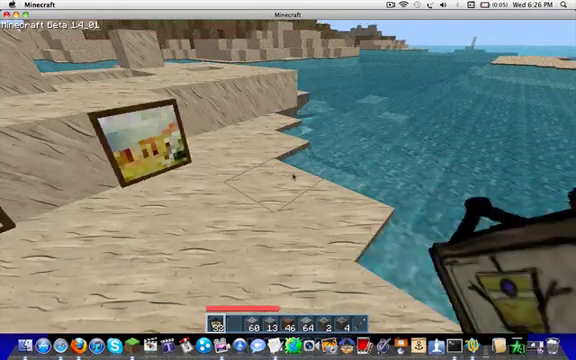
# Pause the game with the level saving and use the menu bar
pyautogui.press('Escape')
pyautogui.click(390, 5)
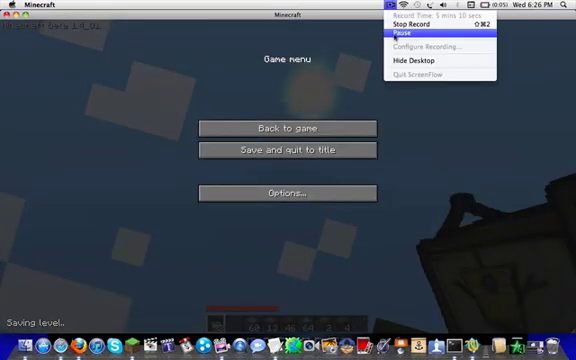
pyautogui.click(405, 24)
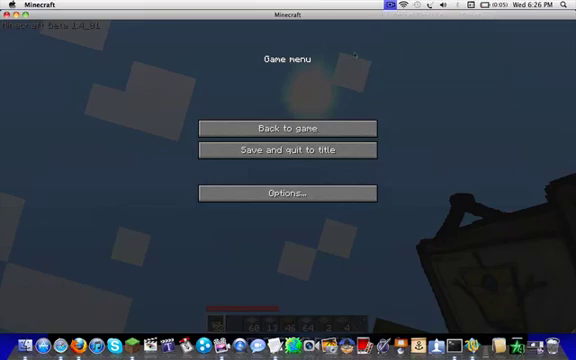